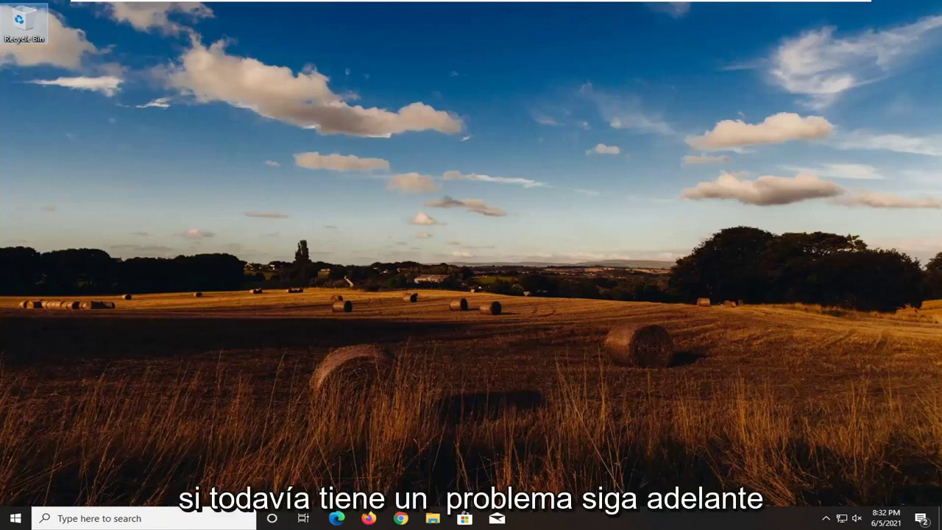
Search Windows for "device manager" and open Device Manager.
click(12, 520)
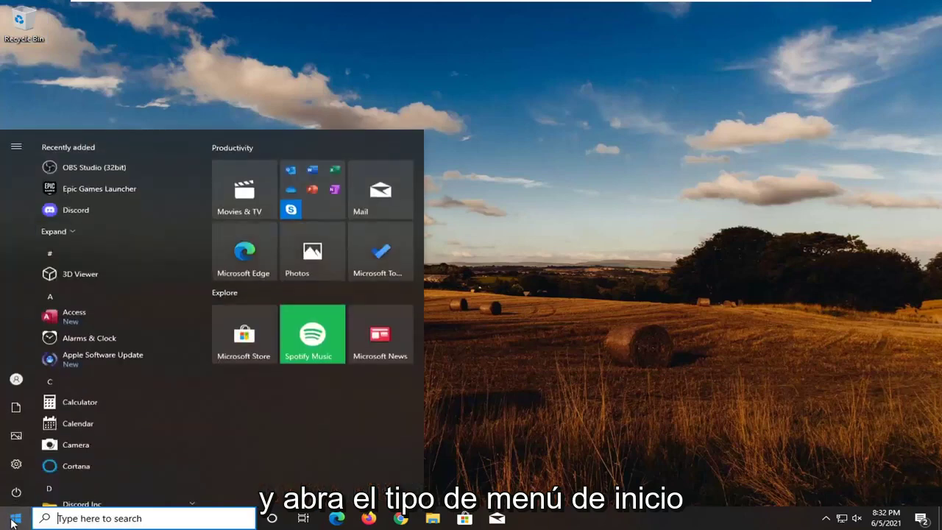
text(devbice)
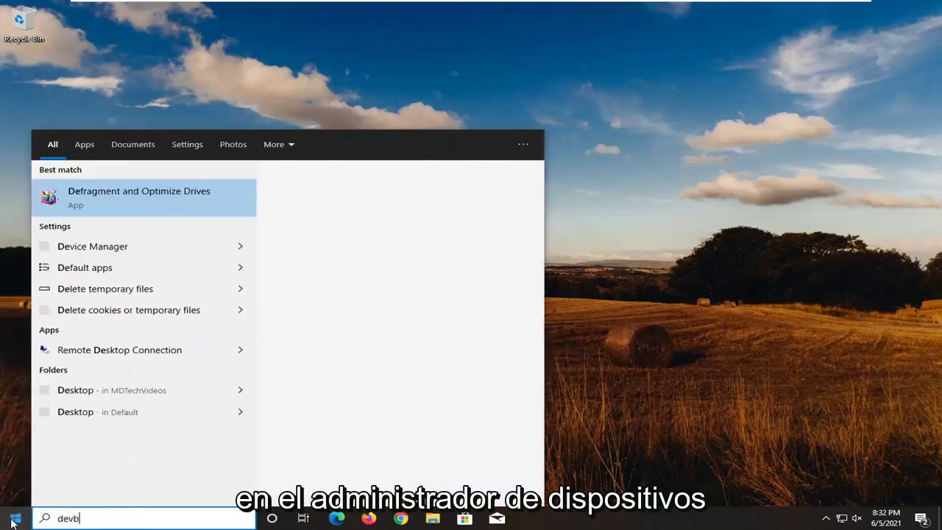
key(BackSpace)
text(ice manager)
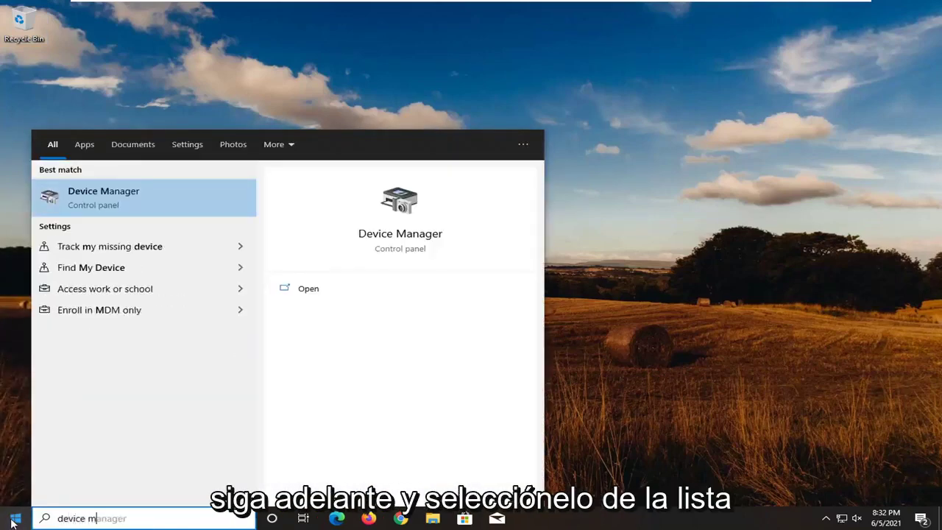
click(81, 200)
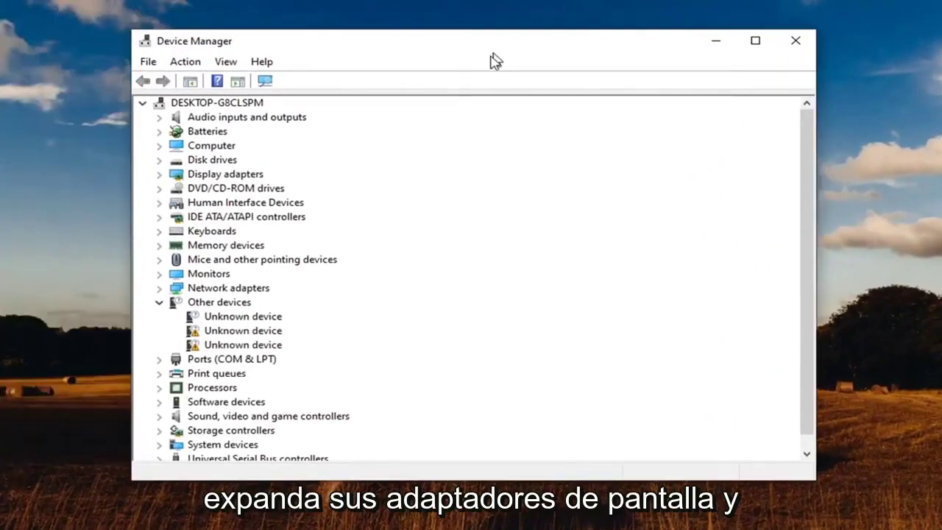
Expand the display adapters and start a driver update for the VMware SVGA 3D adapter.
double_click(237, 174)
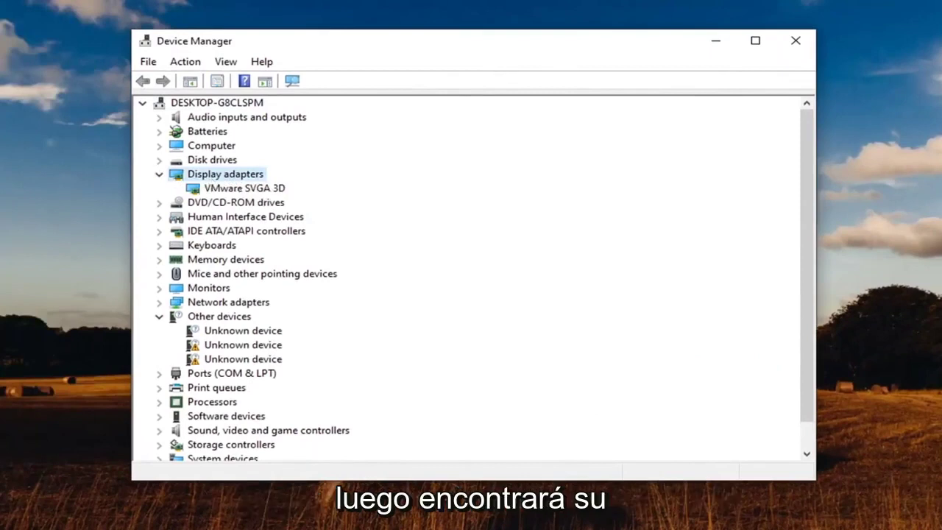
click(215, 189)
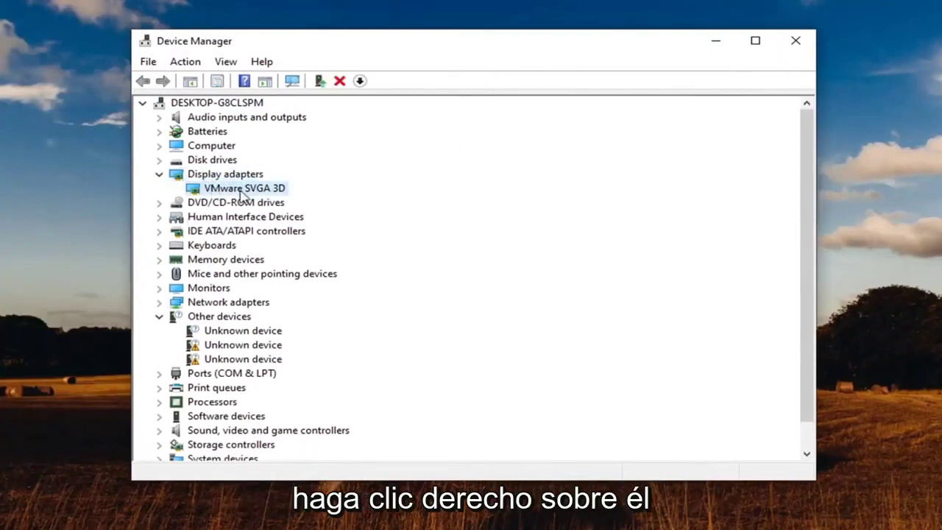
right_click(238, 191)
click(291, 199)
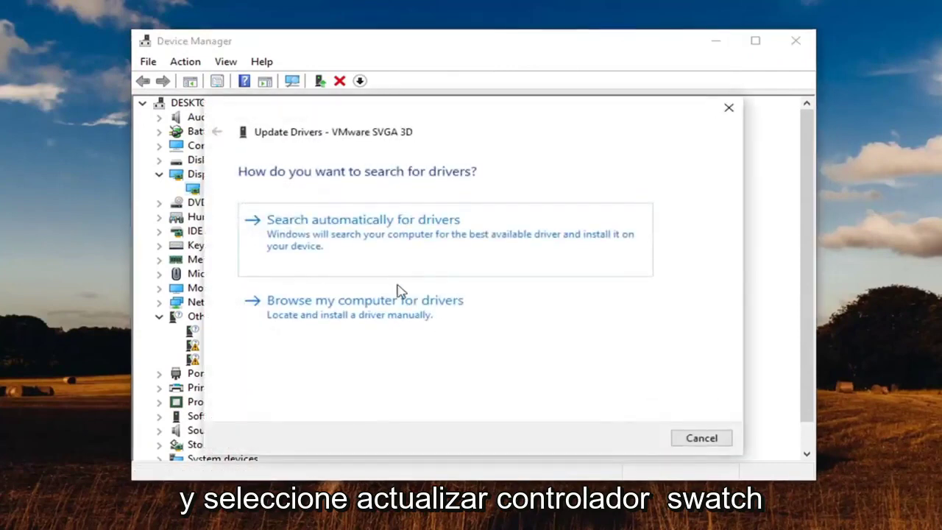
Browse the computer for drivers, choose VMware SVGA 3D from the list of available drivers, and install it.
click(416, 312)
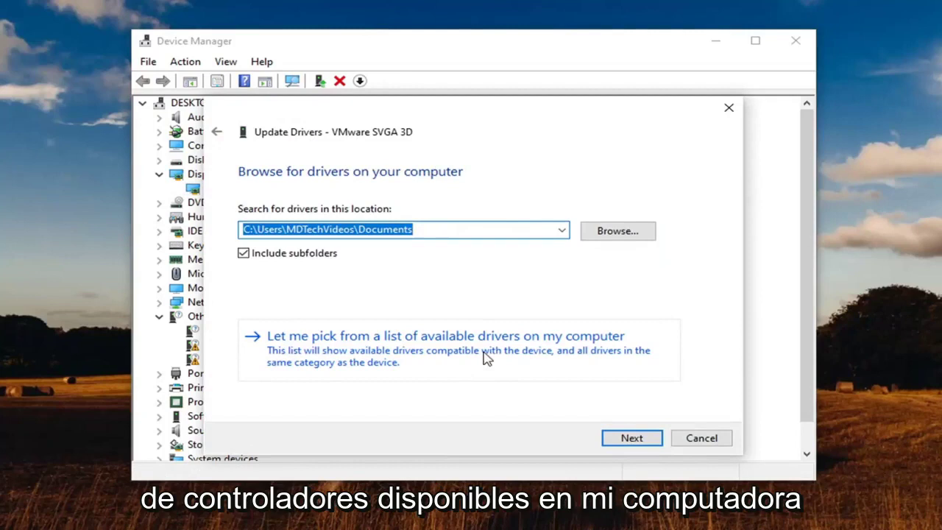
click(571, 351)
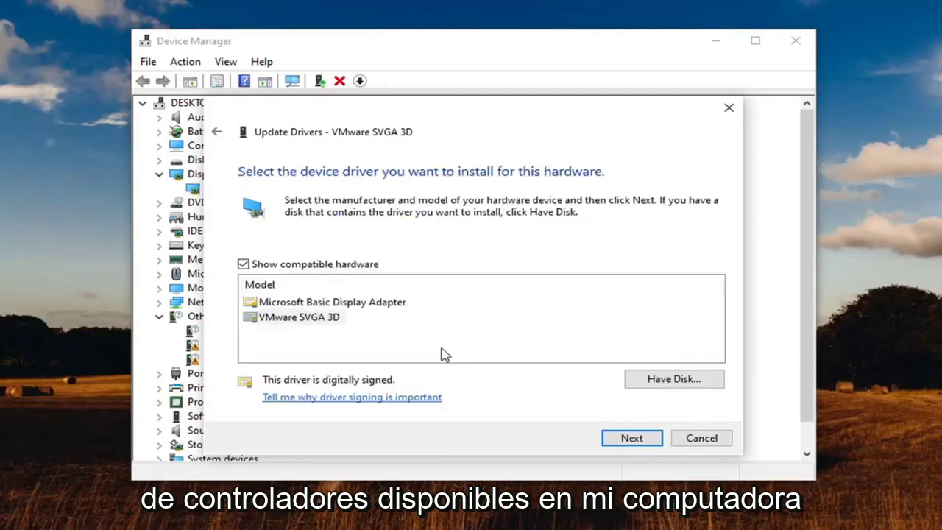
click(296, 302)
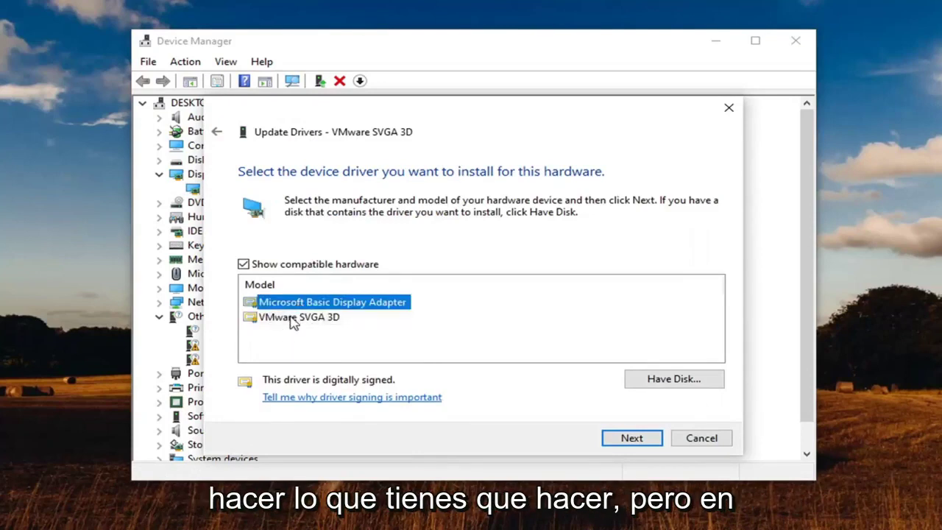
click(293, 319)
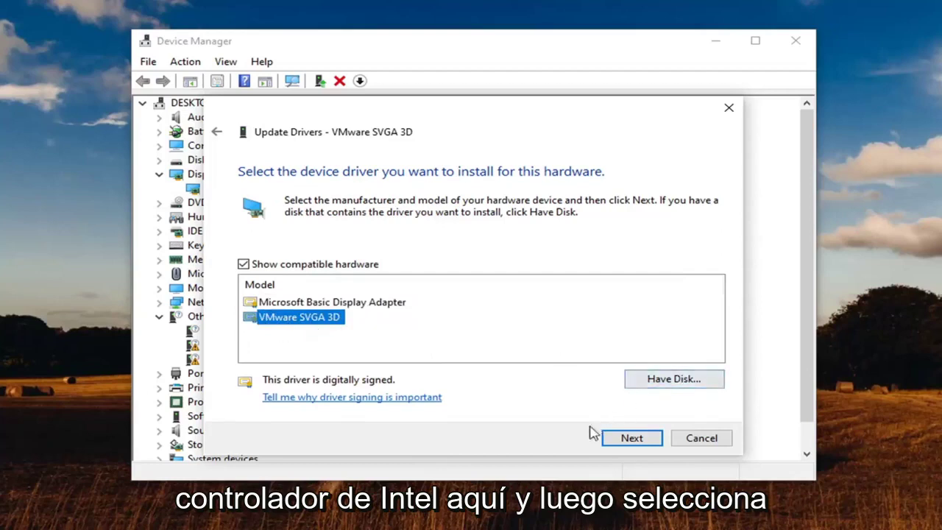
click(631, 438)
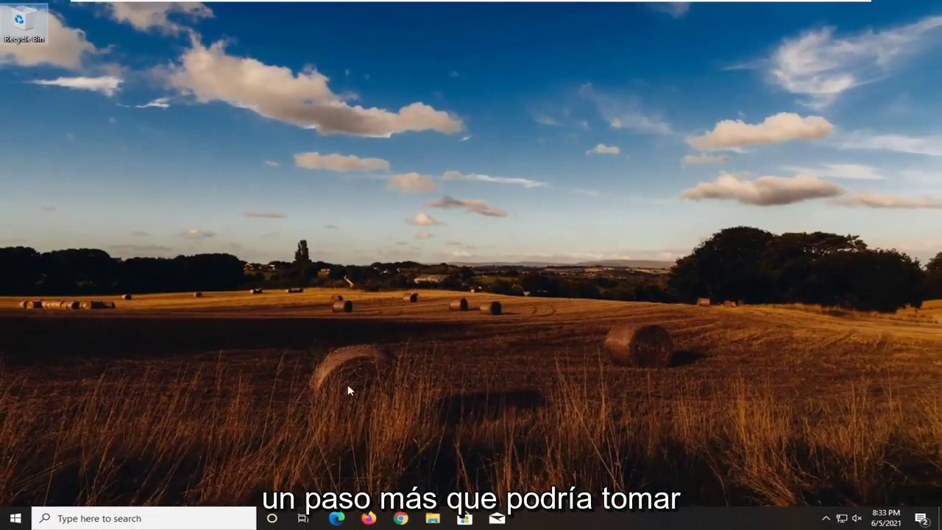
Switch to Chrome and close the Wikipedia search and Facebook tabs.
click(401, 518)
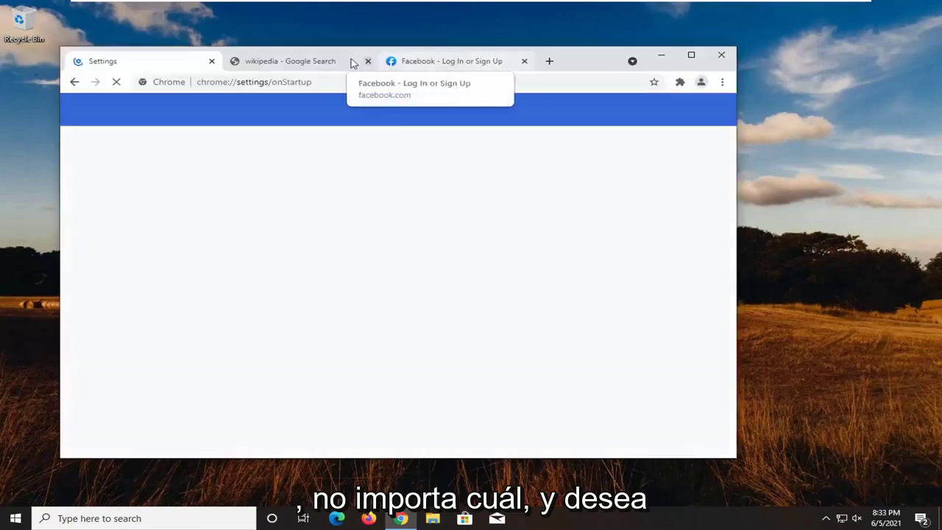
click(366, 62)
click(366, 62)
Go to google.com and maximize the browser window.
click(269, 81)
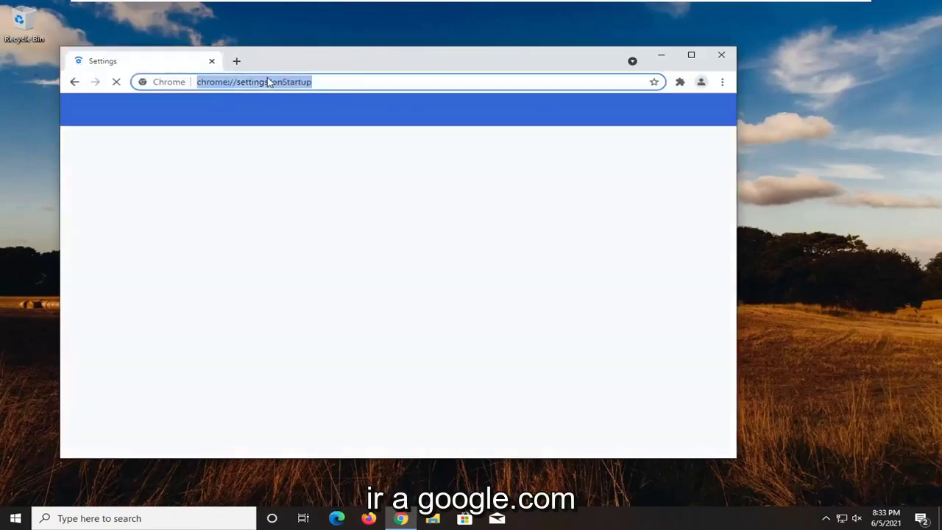
text(gog)
key(BackSpace)
text(ogle.com)
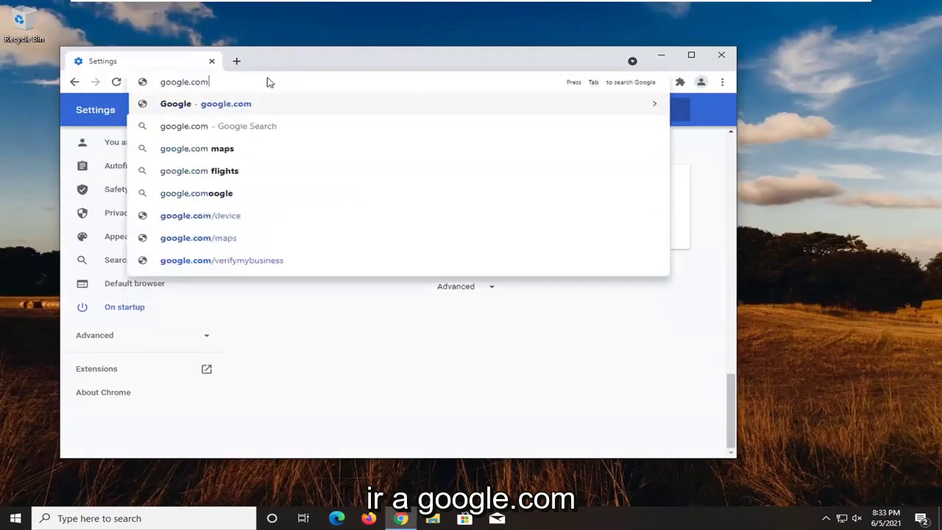
key(Return)
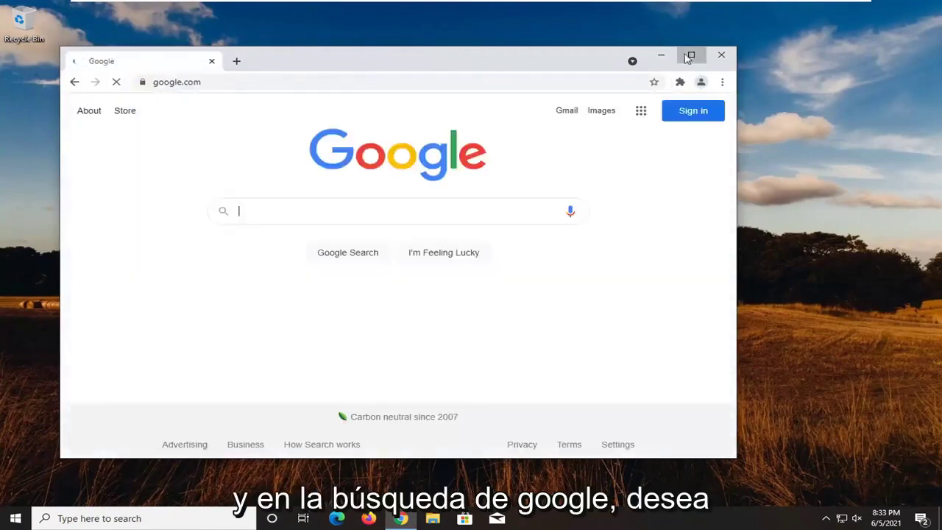
click(691, 54)
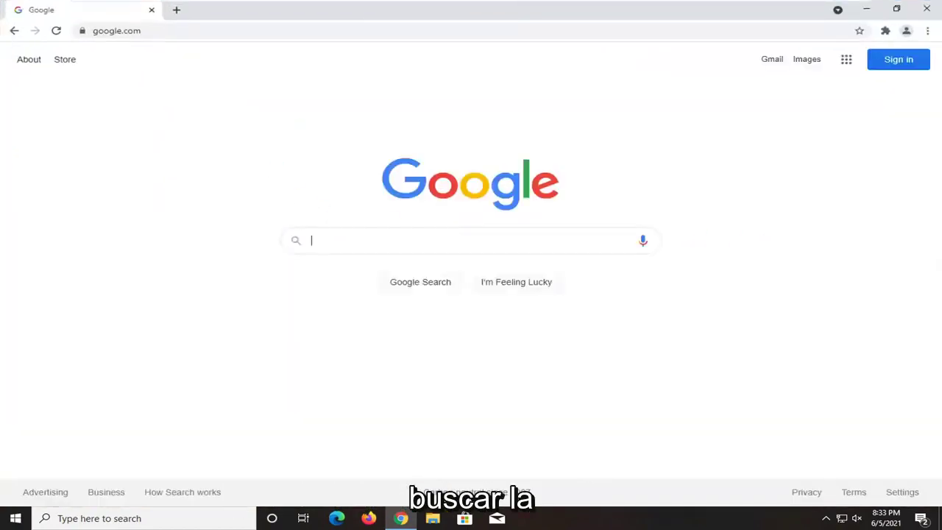
Search Google for "intel graphics control panel download".
text(intel gra)
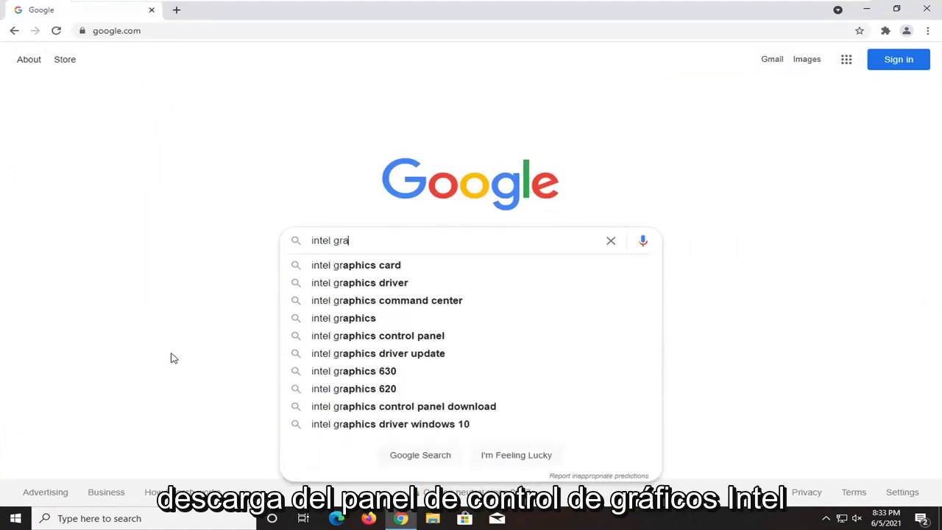
text(phics control)
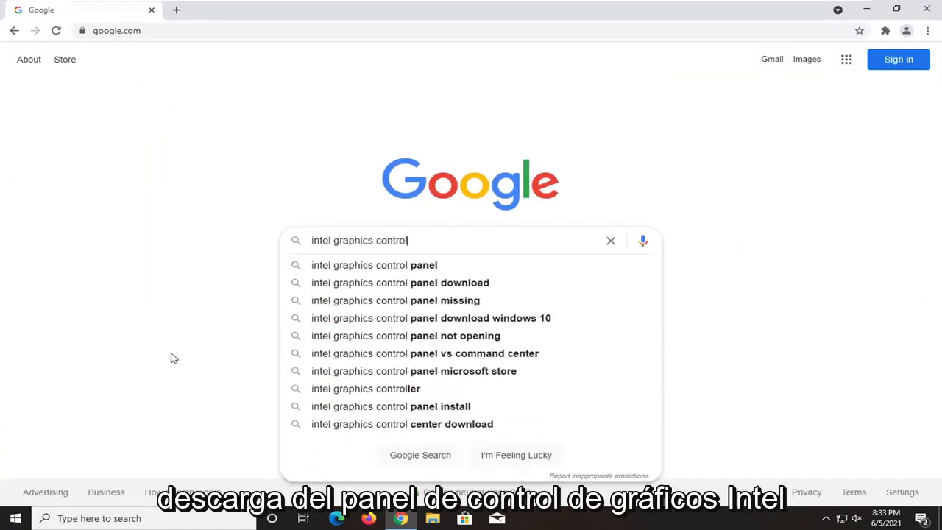
text( panel download)
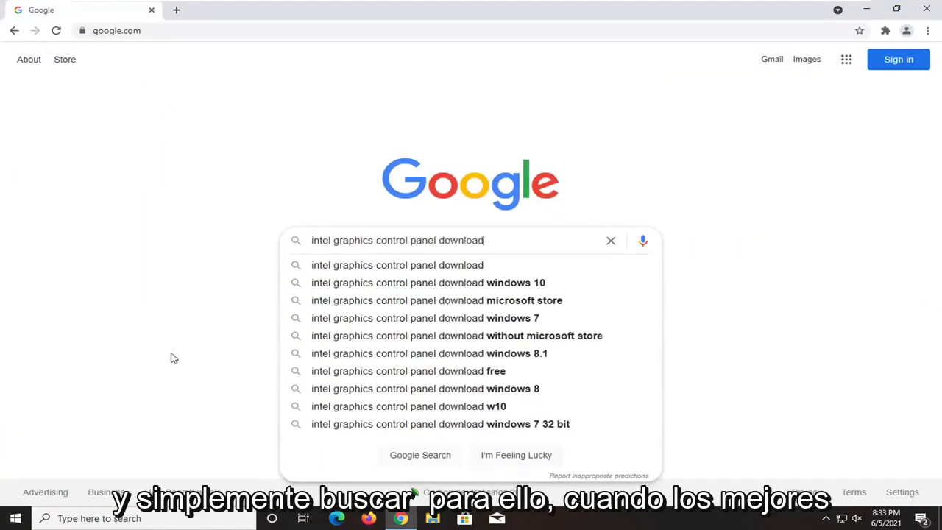
key(Return)
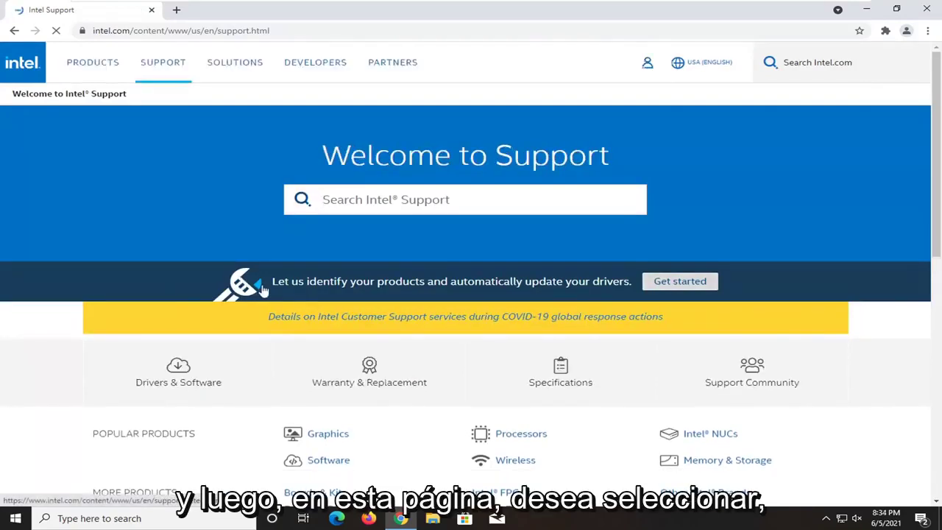
From Intel Support, open the automatic driver update page and download the Intel Driver & Support Assistant installer.
scroll(257, 290, down, 1)
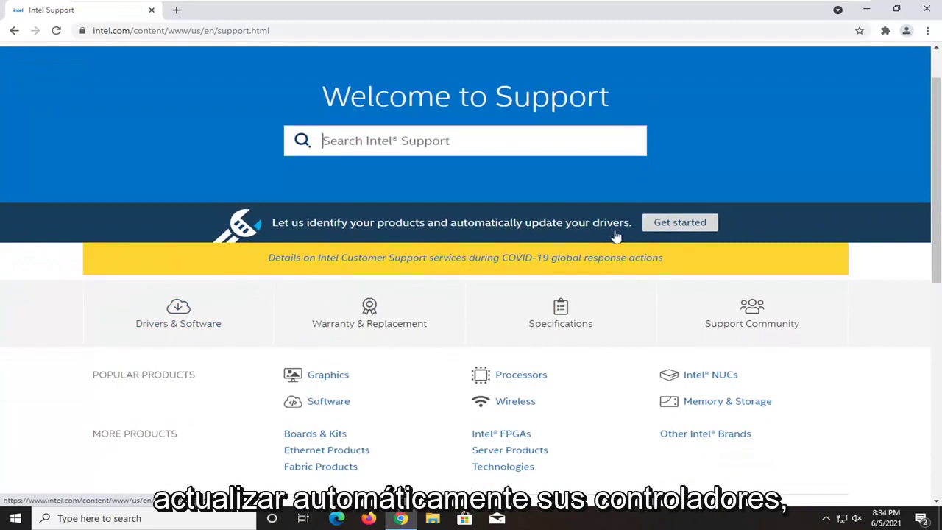
click(684, 225)
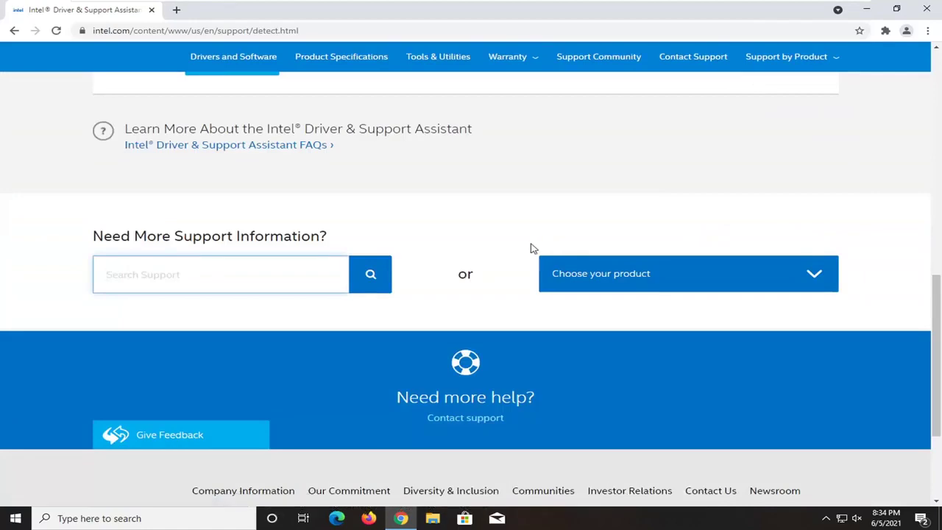
scroll(533, 249, up, 10)
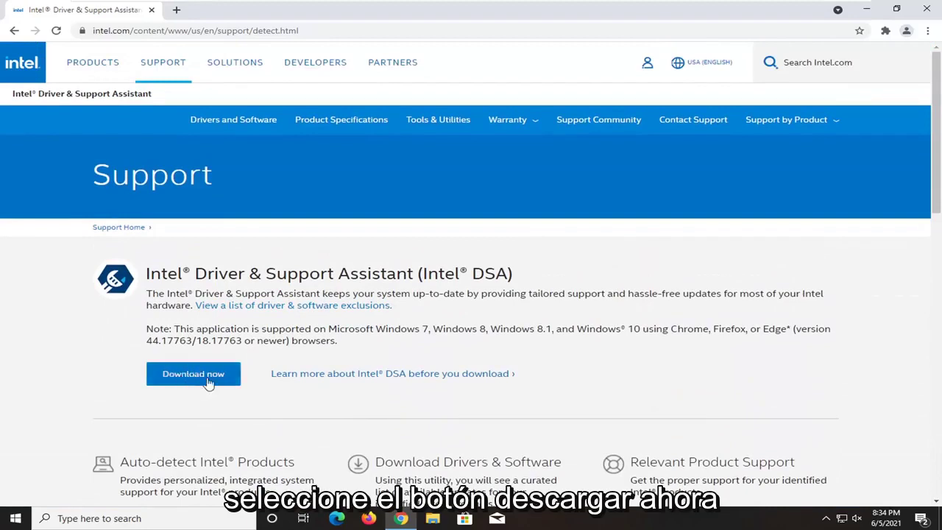
click(191, 381)
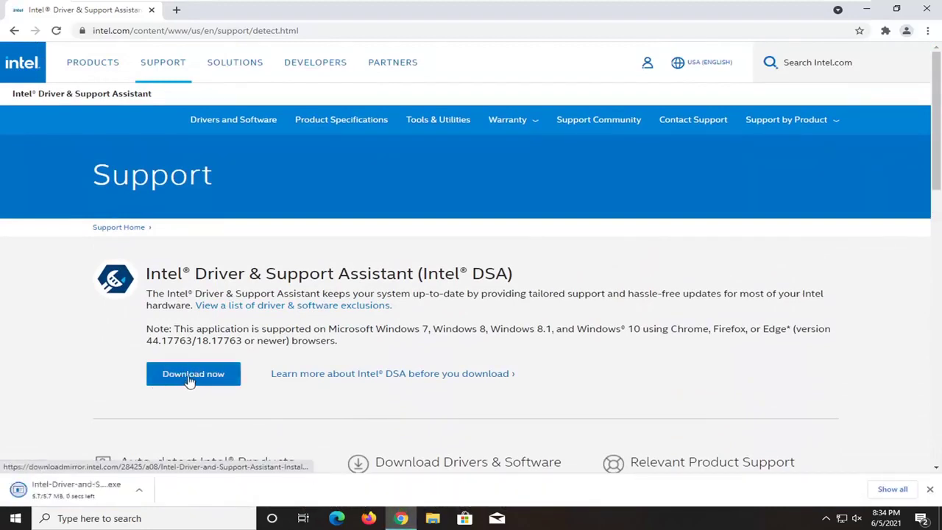
Run the downloaded installer, minimize the browser, accept the license terms, and install Intel Driver & Support Assistant, allowing it to change the device.
click(67, 489)
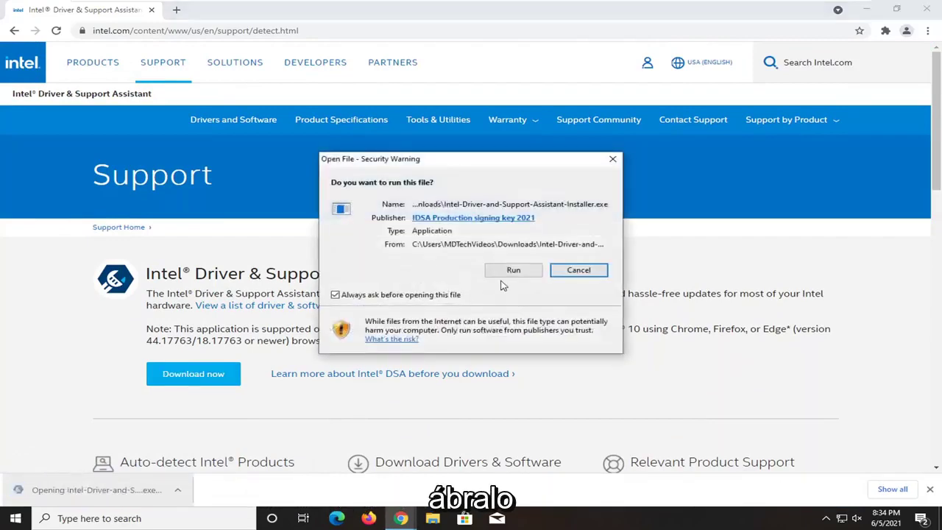
click(514, 269)
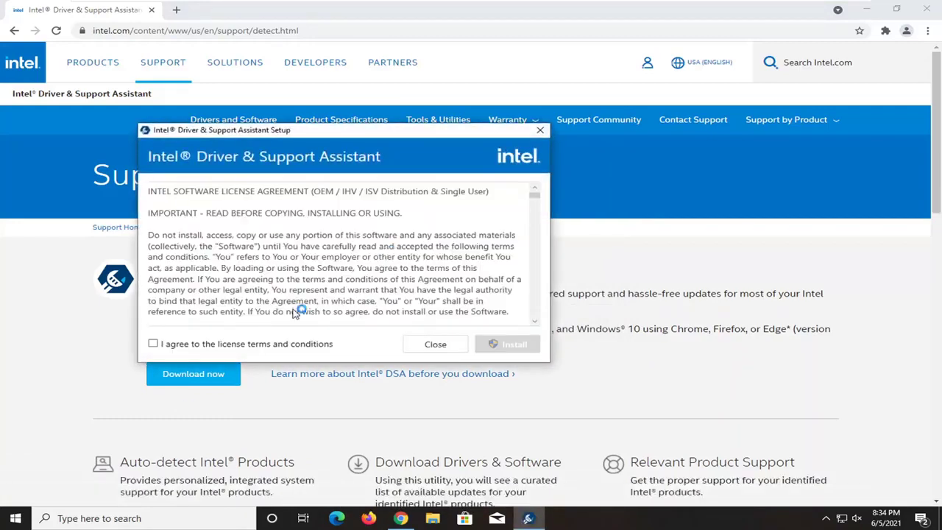
click(867, 9)
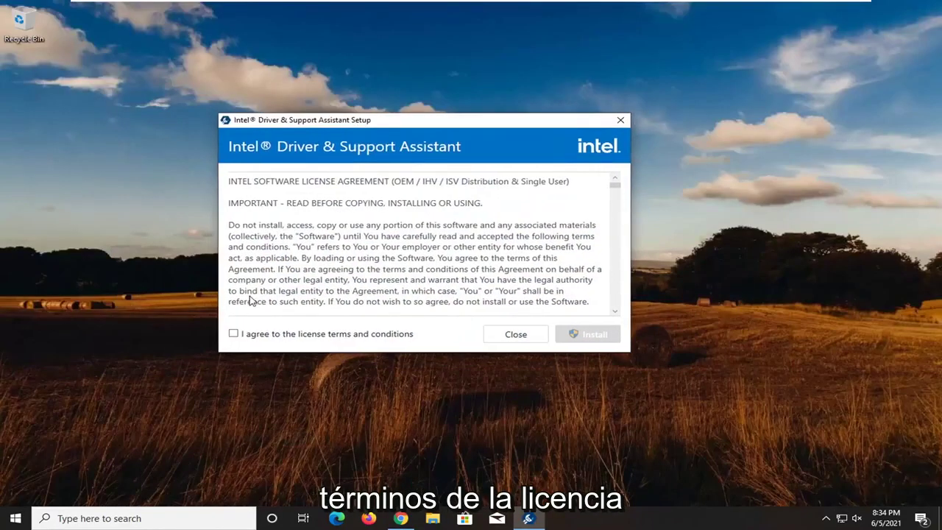
click(235, 334)
click(596, 335)
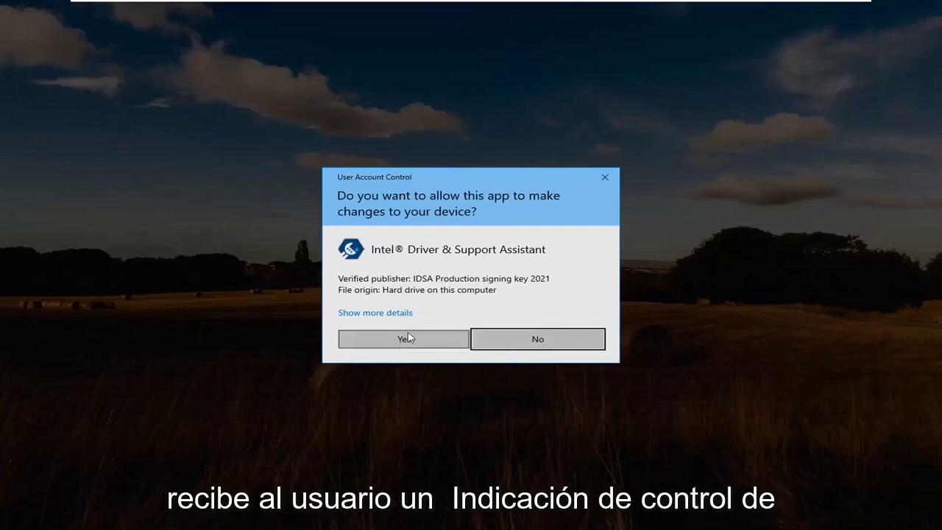
click(403, 340)
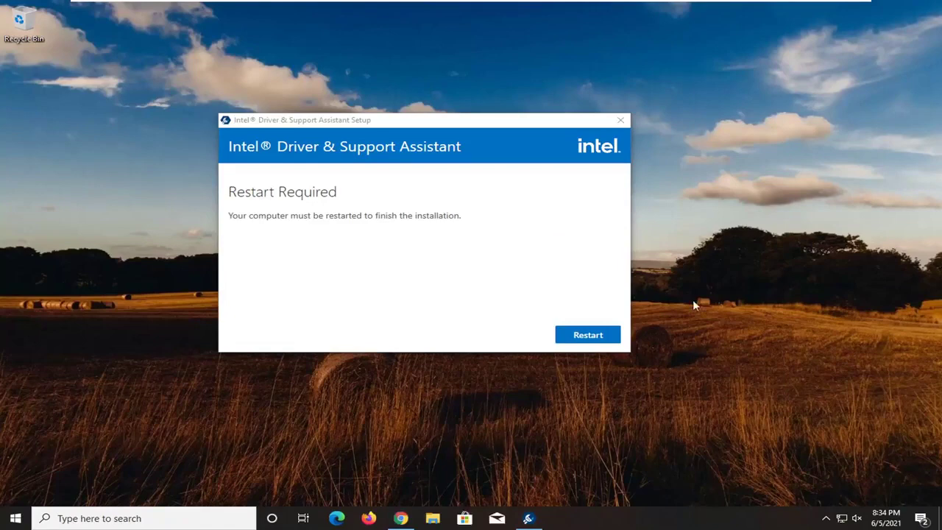
Restart the computer to finish the Intel Driver & Support Assistant installation.
click(582, 336)
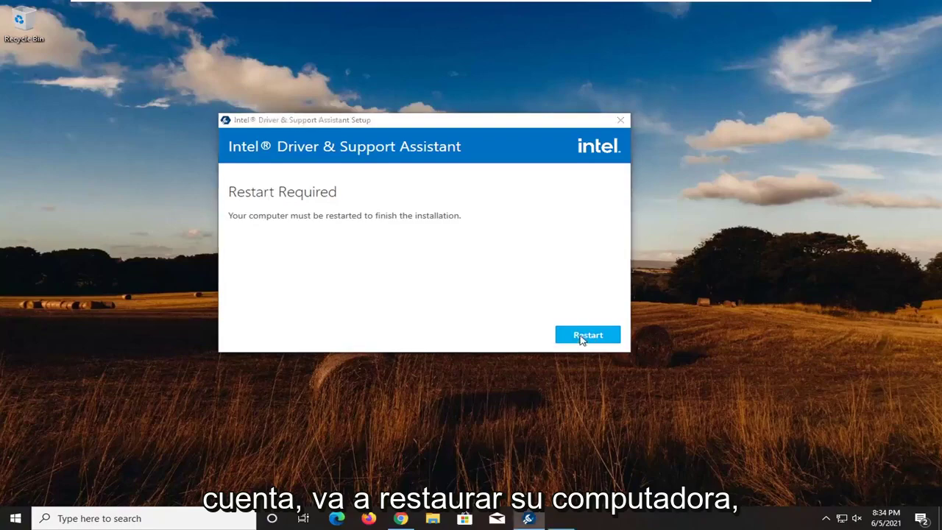
click(648, 277)
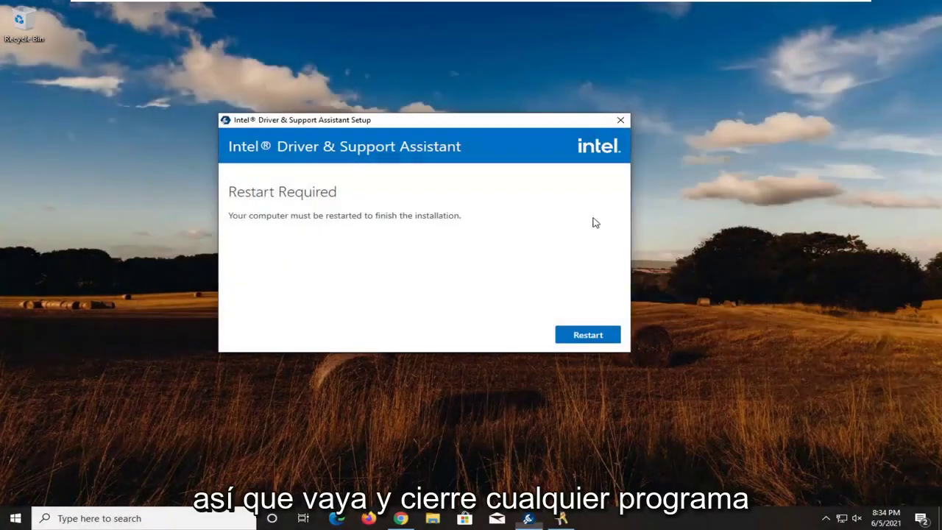
click(406, 519)
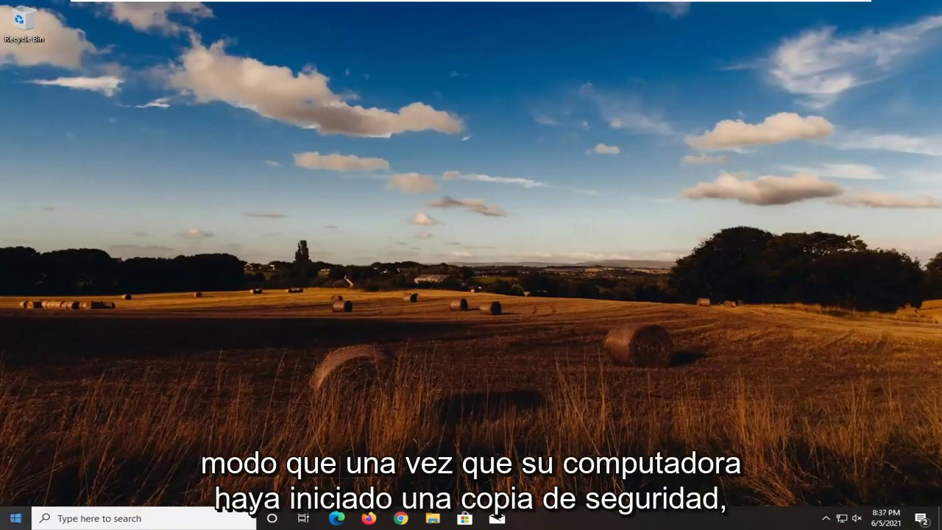
Search Windows for "intel" and launch Intel Driver & Support Assistant.
click(9, 521)
text(intel)
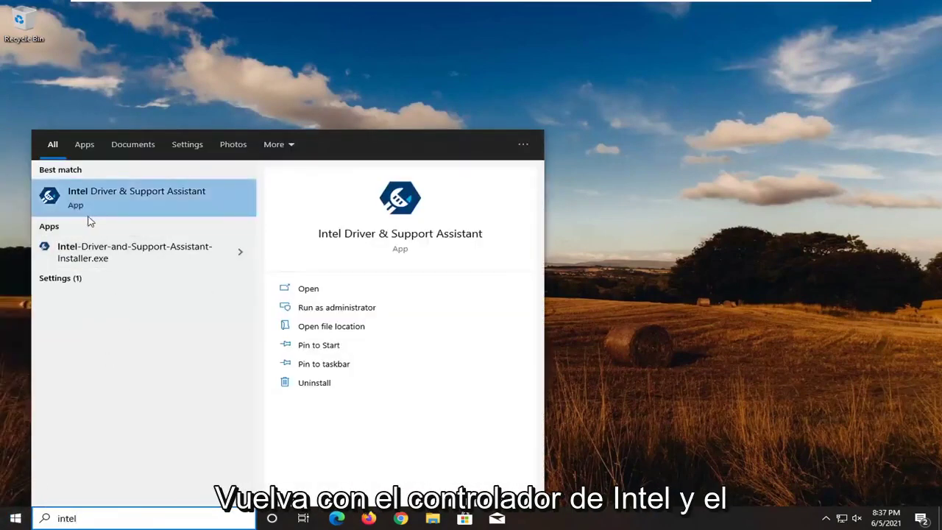
click(190, 202)
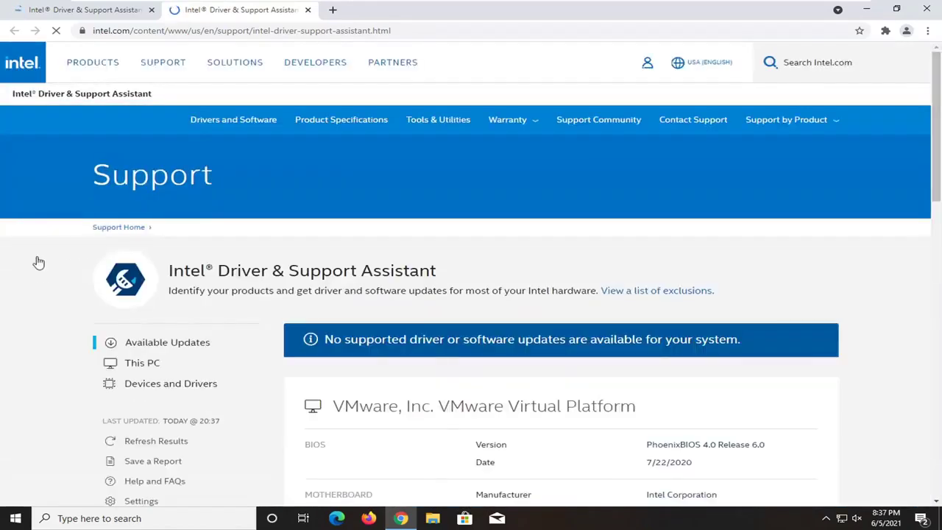
Review the assistant's available updates, system details and device drivers, and close the browser.
scroll(497, 276, down, 3)
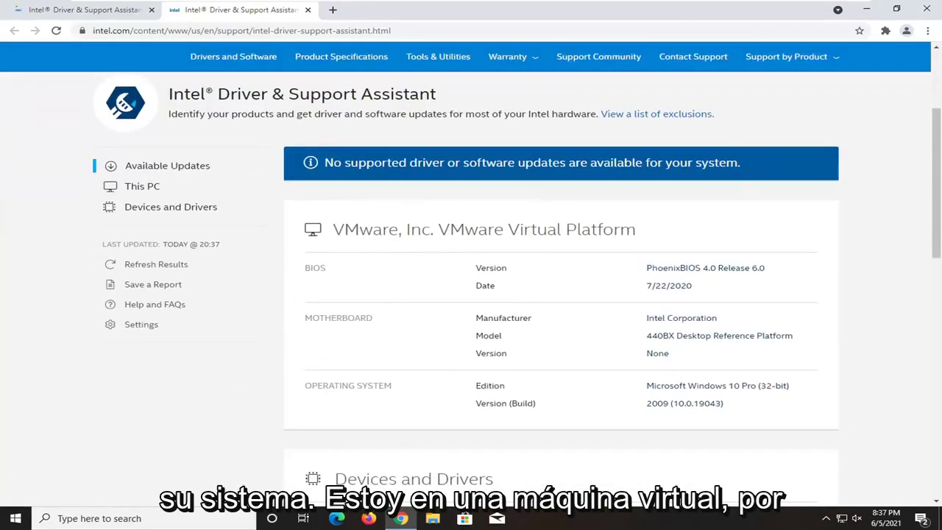
scroll(471, 203, down, 3)
scroll(463, 217, down, 1)
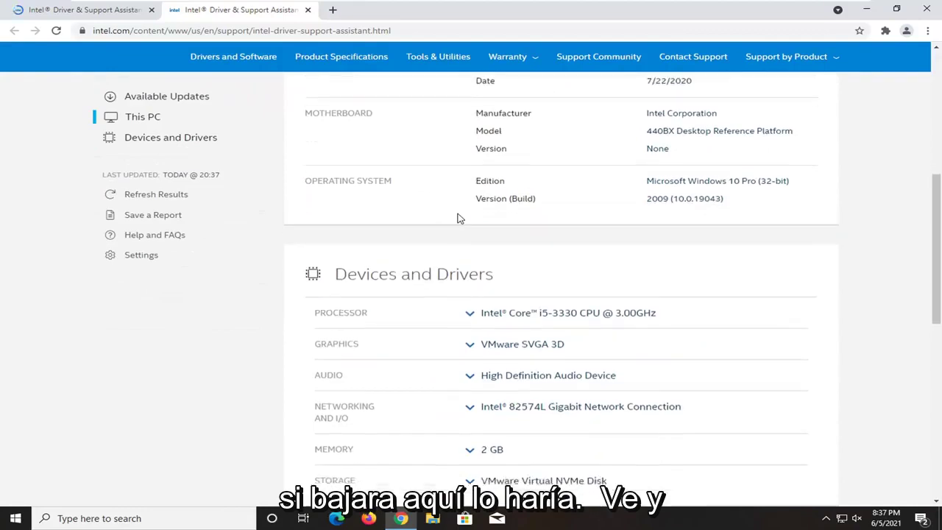
scroll(474, 206, up, 3)
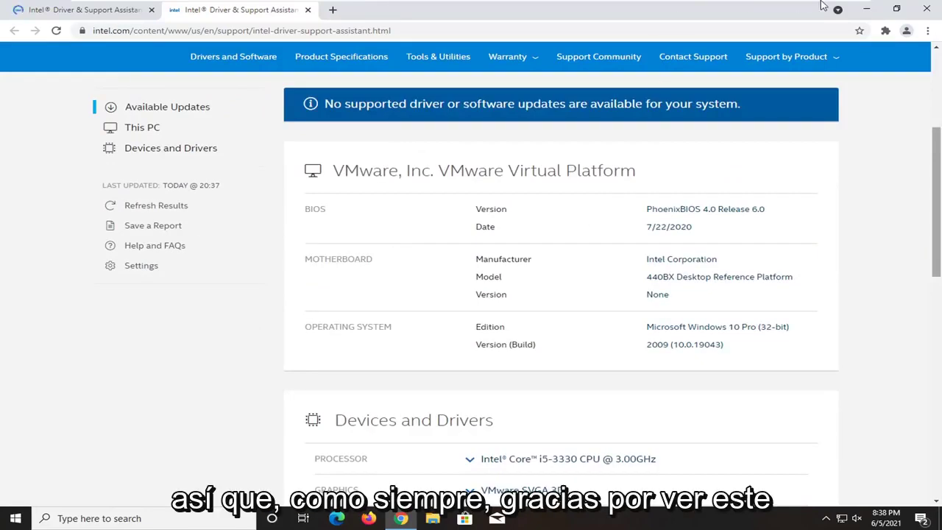
click(929, 9)
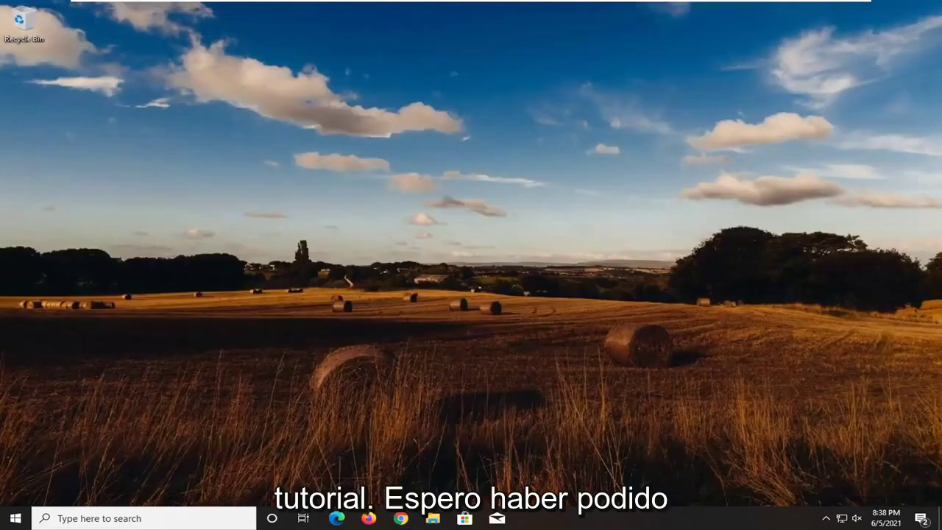